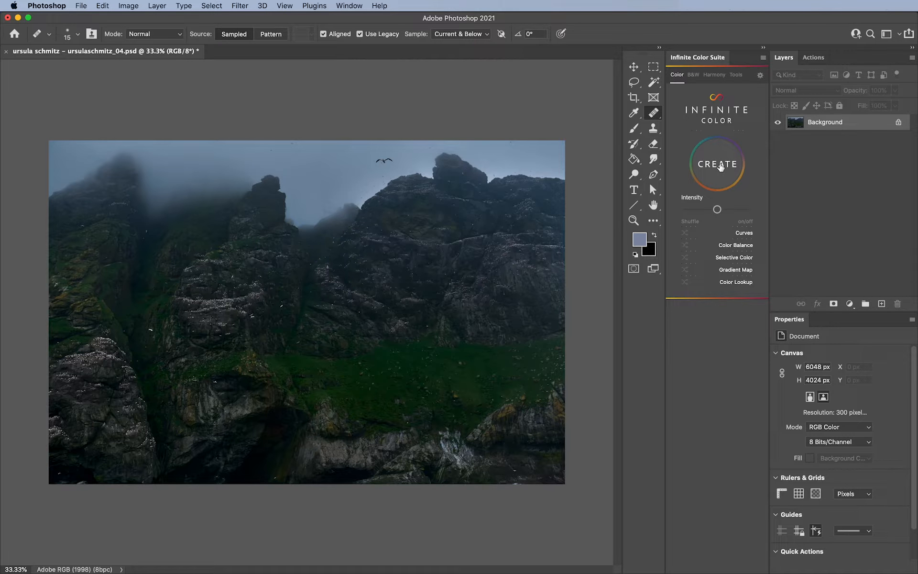
- Generate an unmasked Infinite Color group above the Background, compare it with the original image, and leave the group hidden
left_click(720, 166)
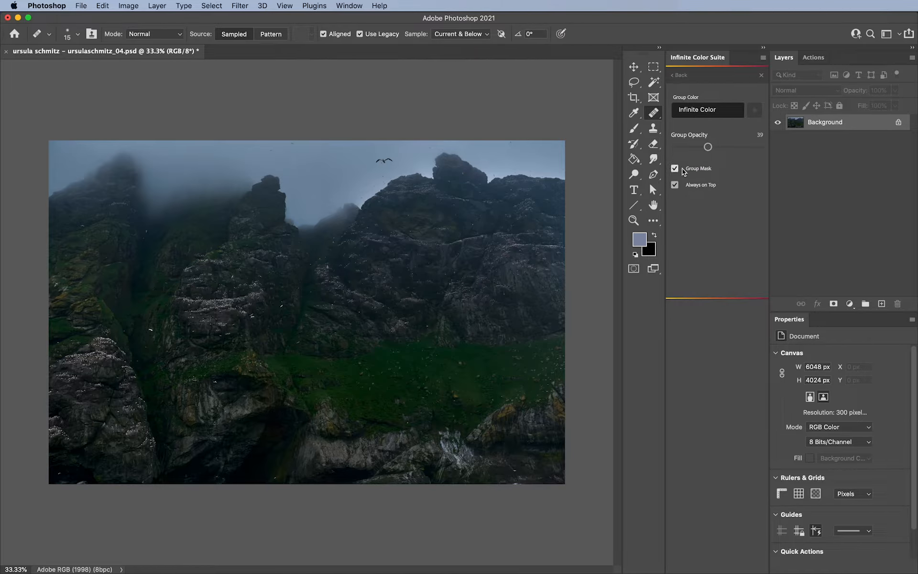
left_click(679, 76)
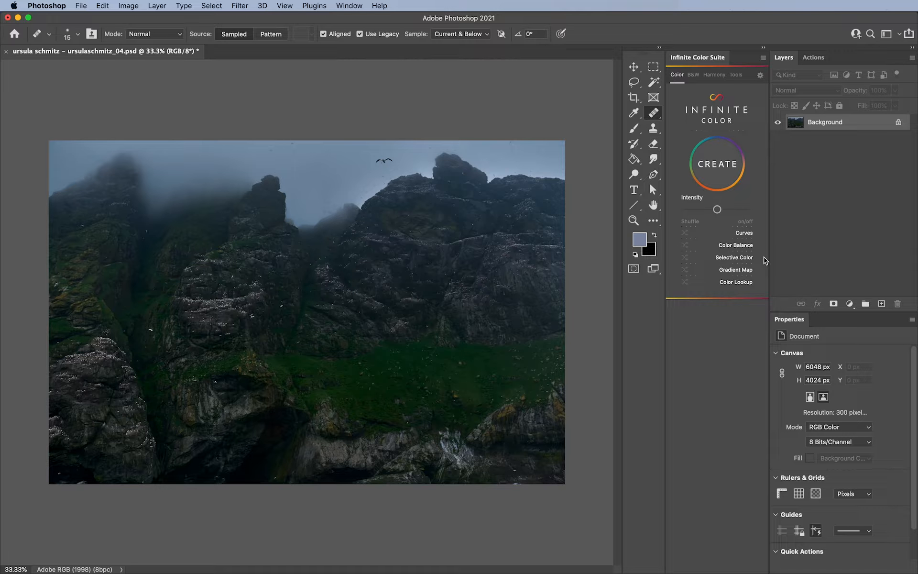
left_click(719, 167)
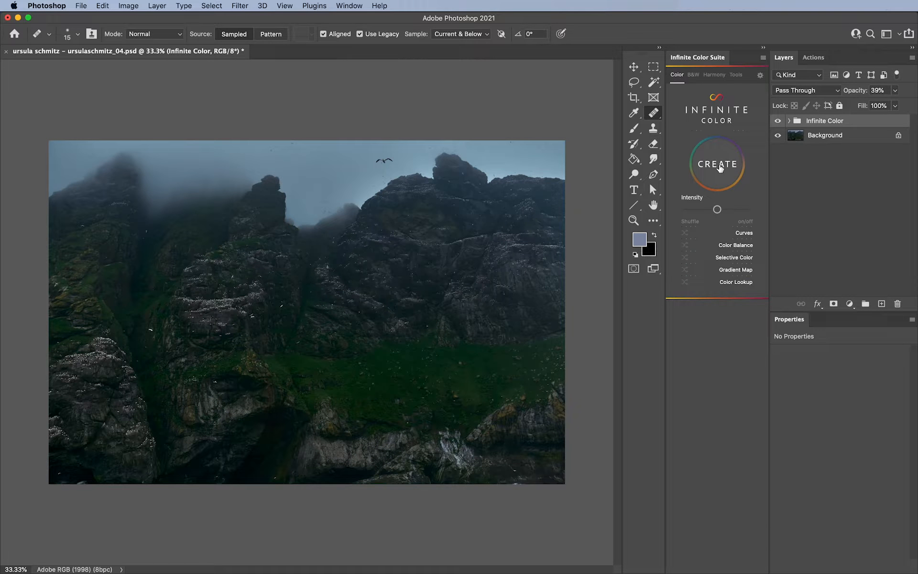
left_click(778, 121)
left_click(777, 122)
left_click(778, 122)
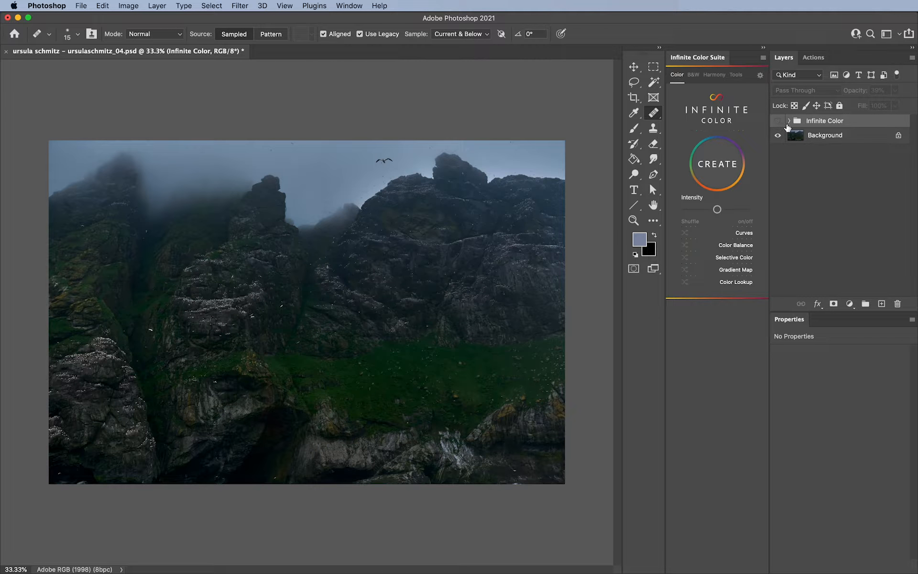
- Open Color Range with Sampled Colors and test selections sampled from the sky, the dark rock and the green grass
left_click(211, 5)
left_click(233, 108)
left_click(581, 305)
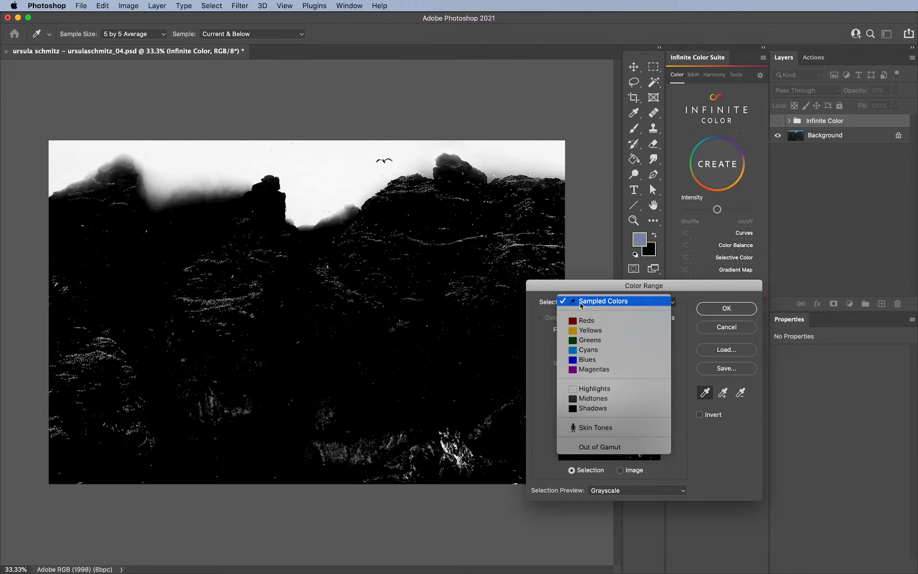
left_click(582, 305)
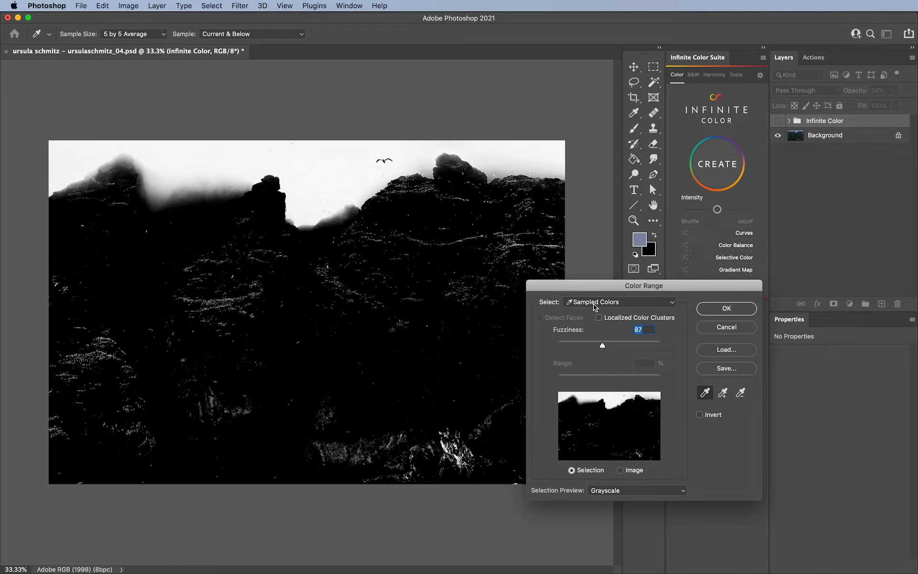
left_click(319, 174)
left_click(336, 285)
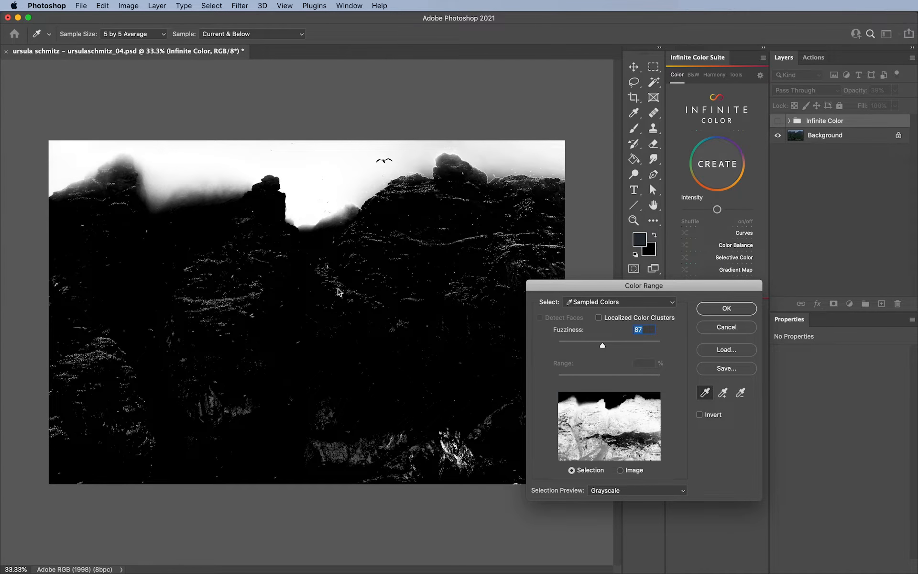
left_click(382, 387)
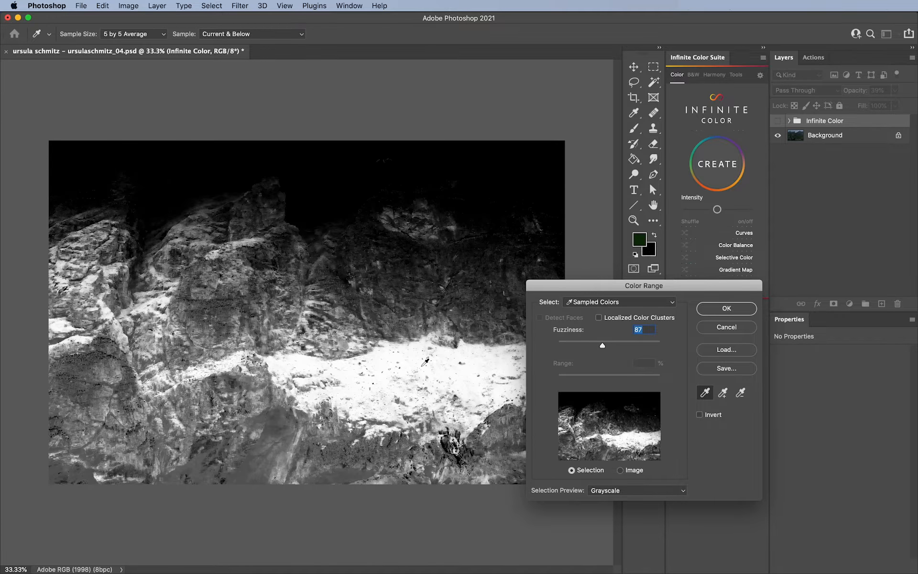
left_click(312, 173)
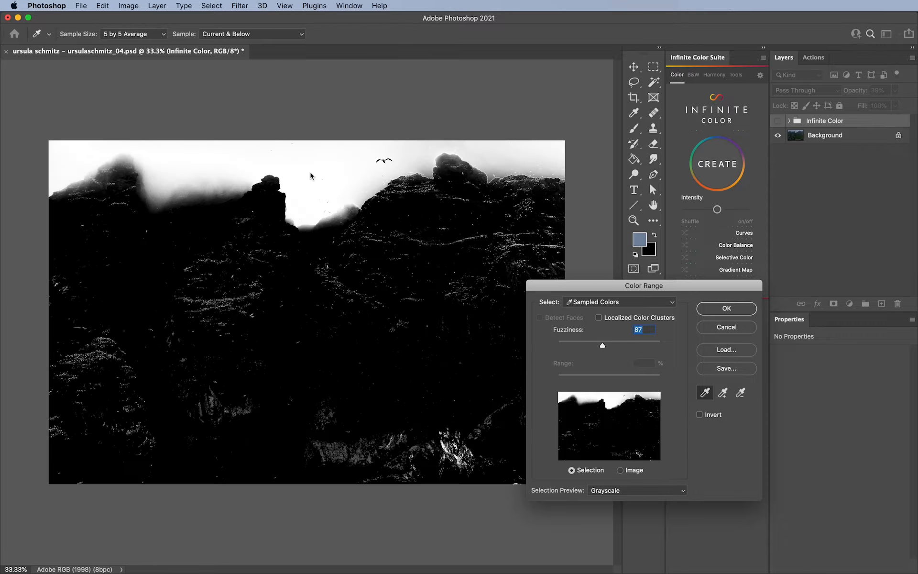
- Switch the Color Range selection to Highlights and isolate the sky with Fuzziness at 0% and Range at 85
left_click(620, 302)
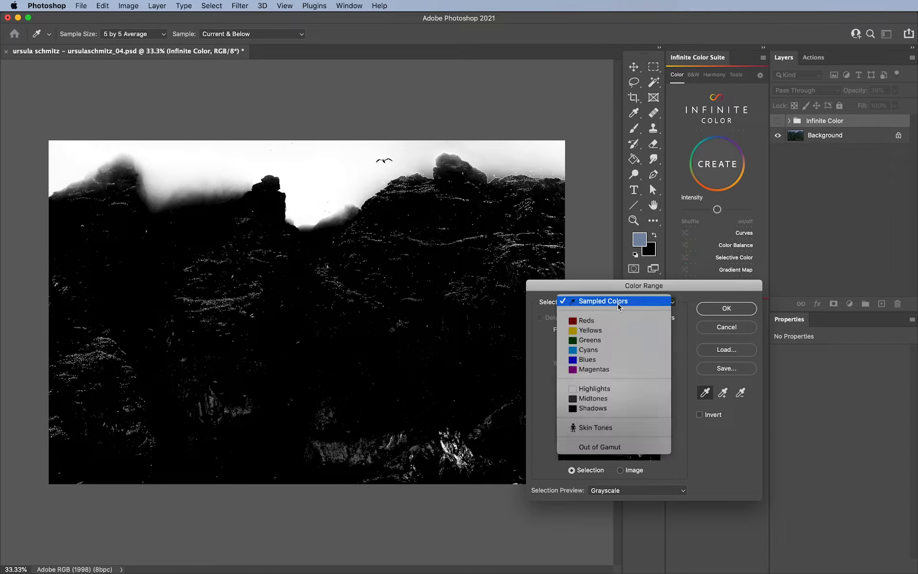
left_click(598, 389)
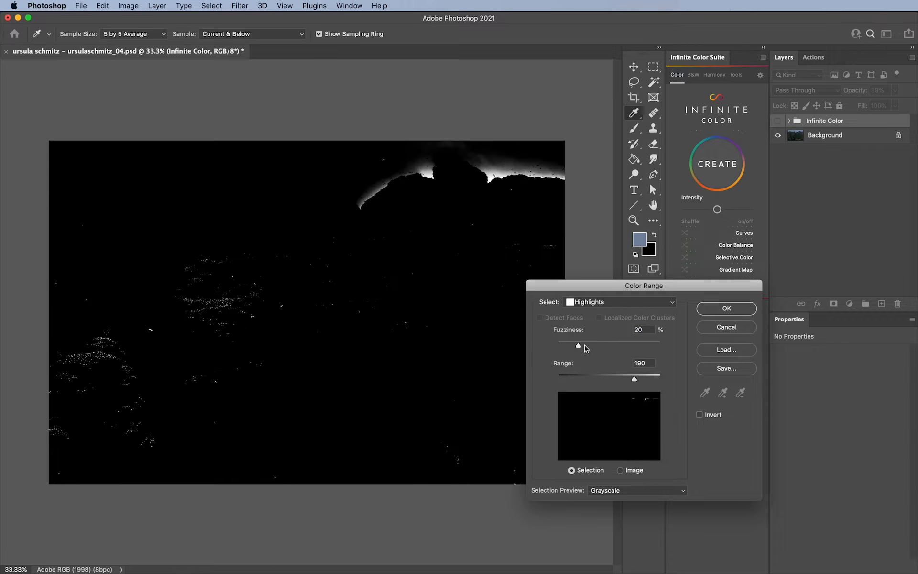
left_click_drag(585, 347, 614, 381)
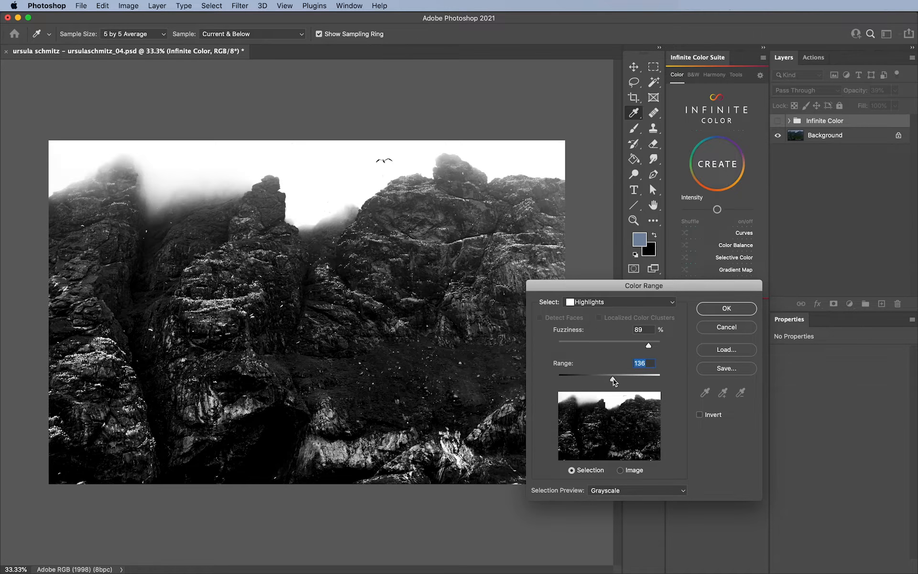
left_click_drag(593, 347, 558, 347)
left_click_drag(613, 378, 586, 379)
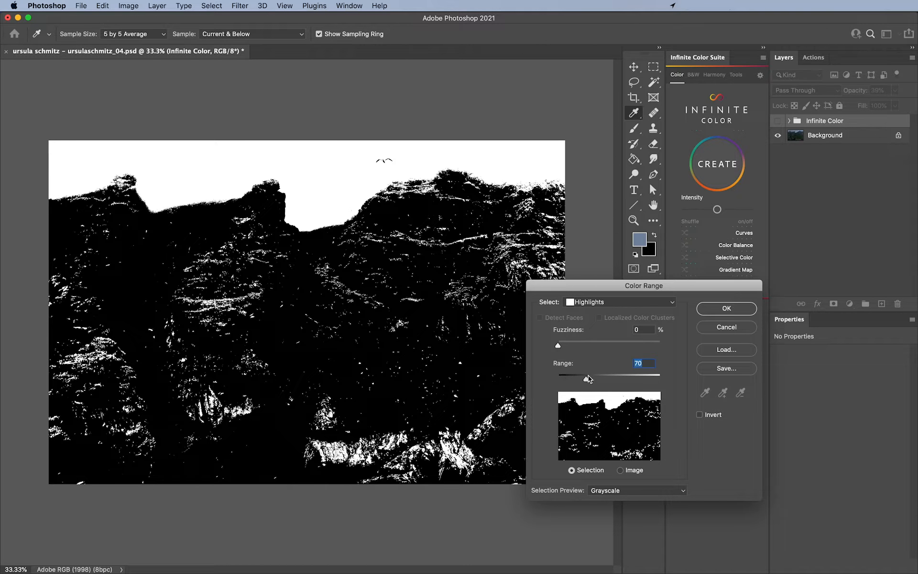
left_click_drag(588, 378, 592, 379)
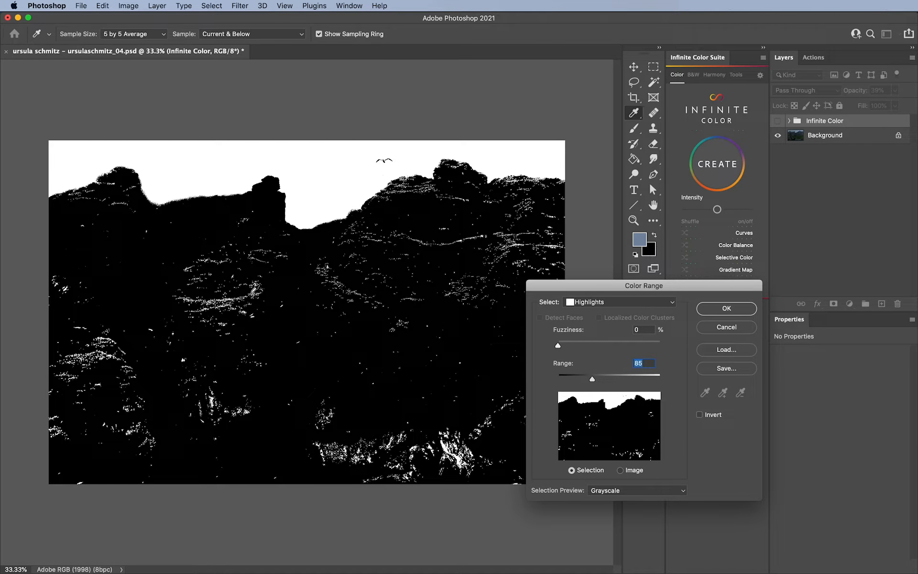
- Soften the Highlights selection with Fuzziness 61% and Range 111, and apply it as a mask on the Infinite Color group
left_click_drag(558, 346, 612, 347)
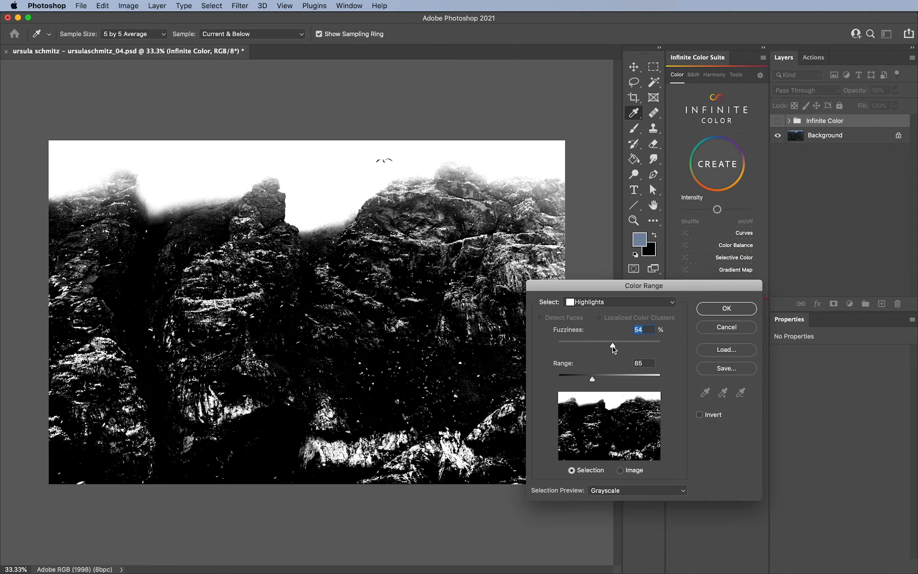
left_click_drag(592, 379, 598, 379)
left_click_drag(616, 345, 620, 346)
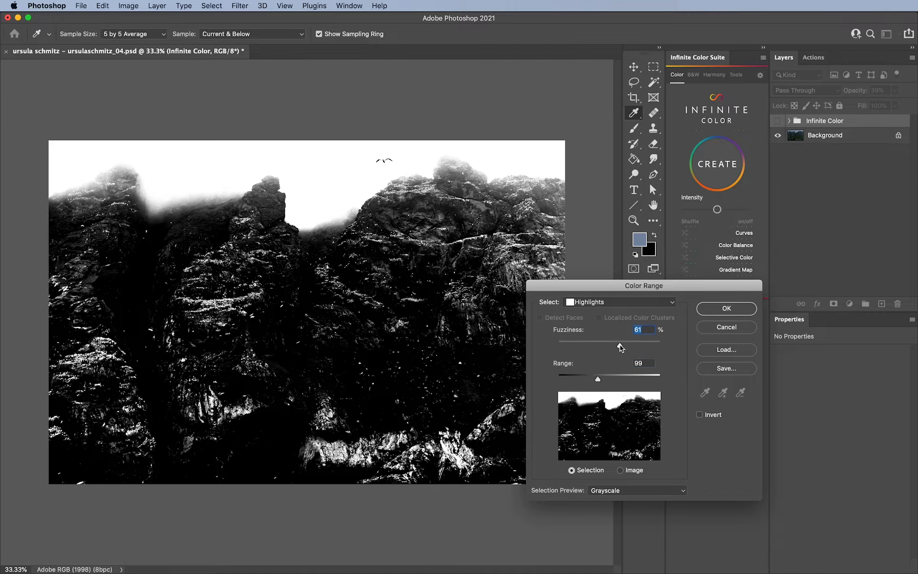
left_click_drag(599, 380, 603, 380)
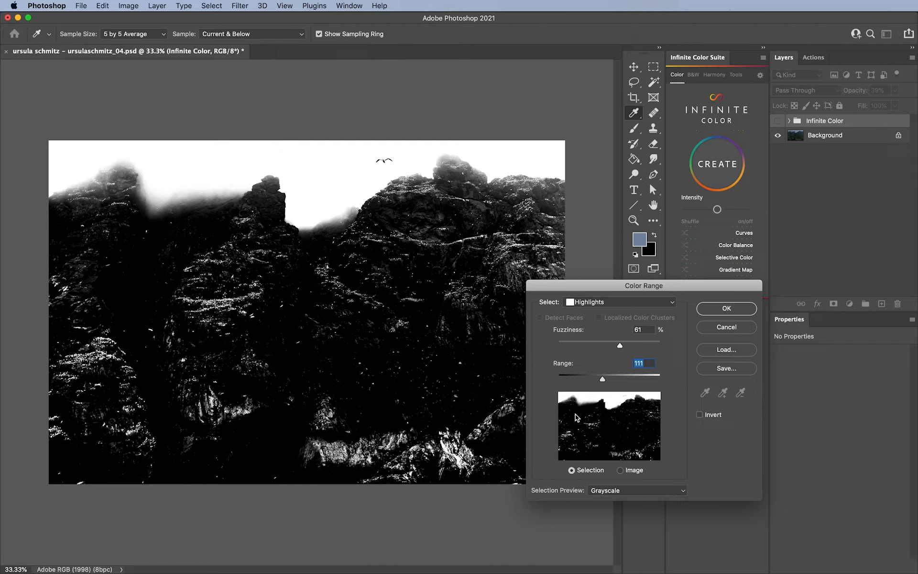
left_click(726, 309)
key("j")
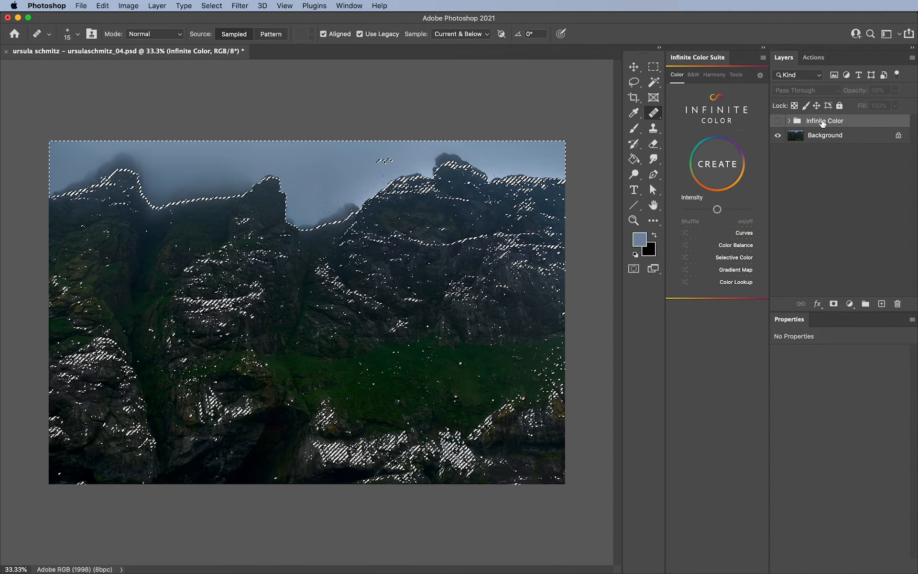
left_click(834, 304)
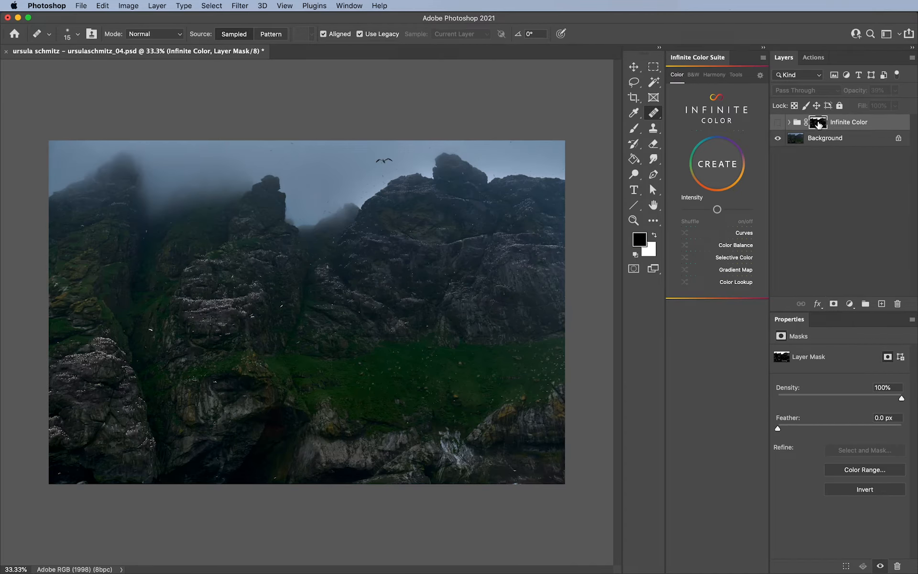
- Enlarge the layer thumbnails and inspect the Infinite Color group's mask on its own in the canvas
right_click(798, 120)
left_click(758, 211)
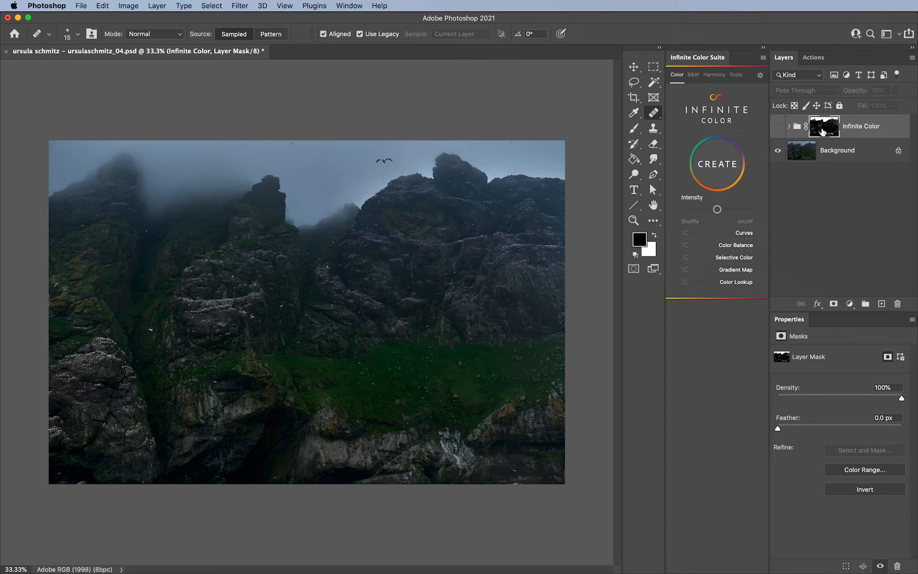
left_click(822, 132, "alt")
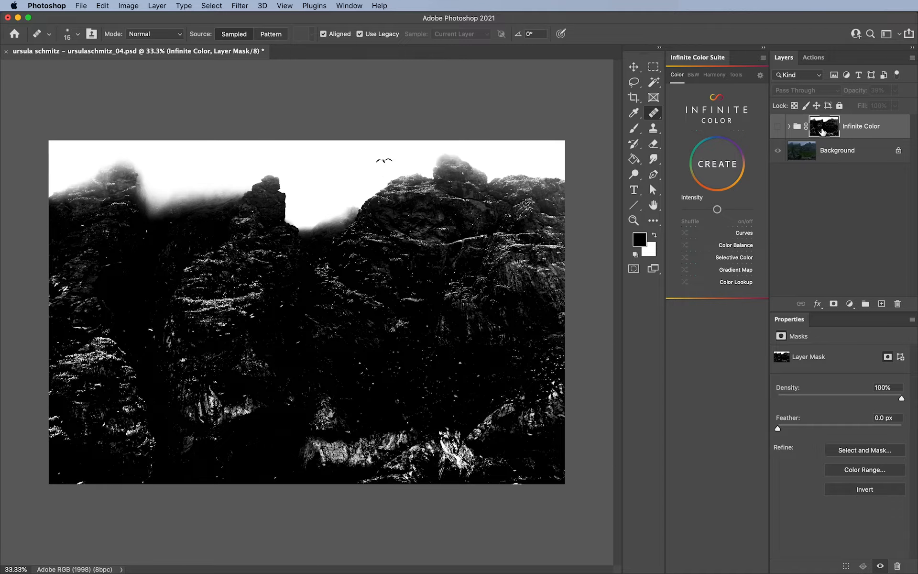
left_click(822, 132, "alt")
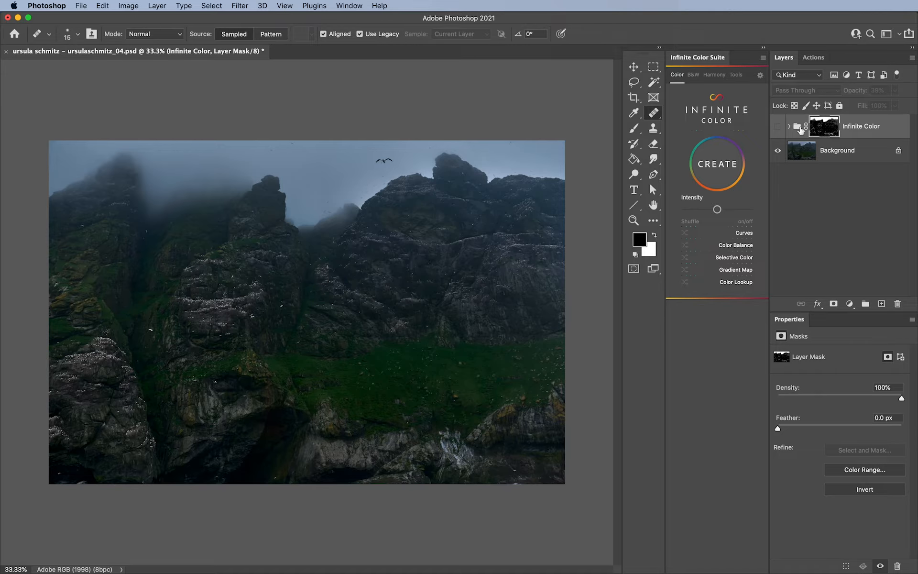
- Show the masked Infinite Color group and compare the image with and without its color grade
left_click(779, 127)
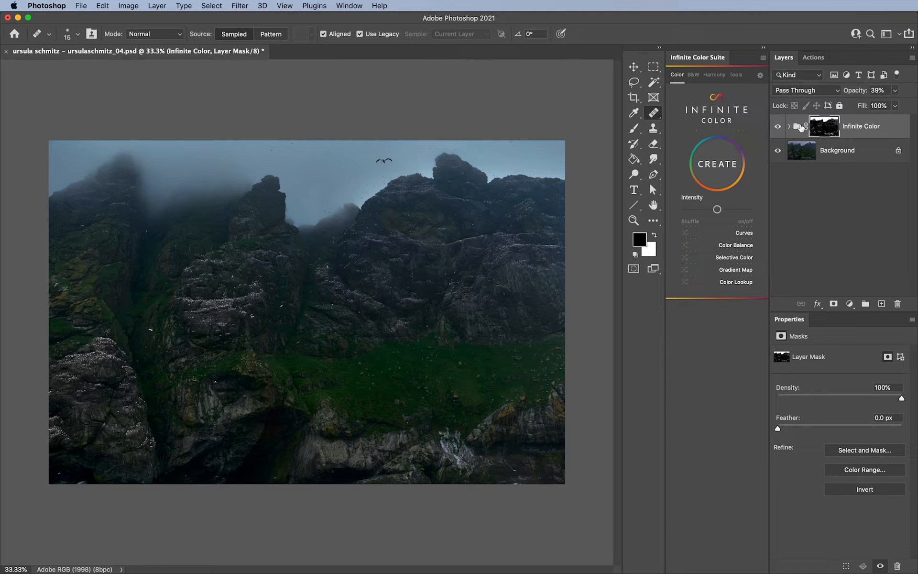
left_click(798, 127)
left_click(779, 127)
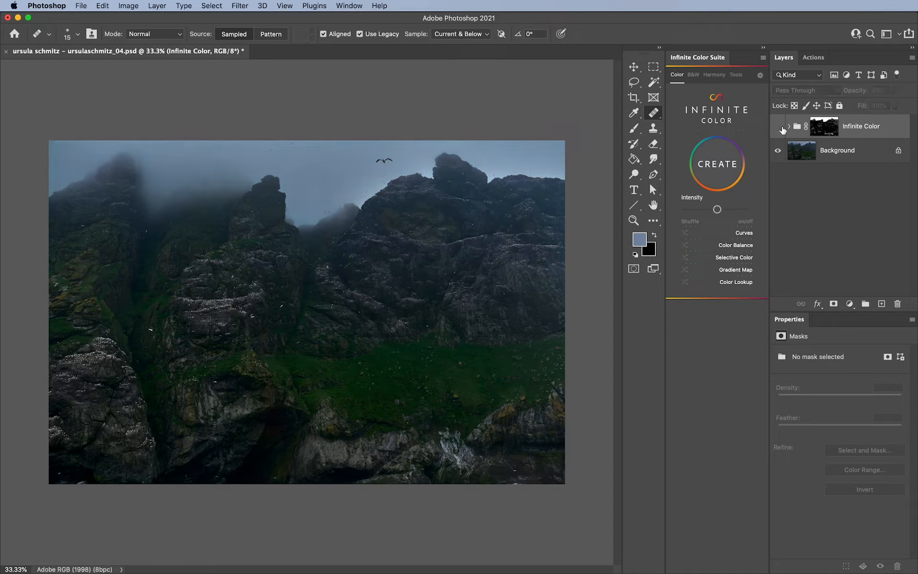
left_click(779, 127)
left_click(779, 127)
left_click(779, 127)
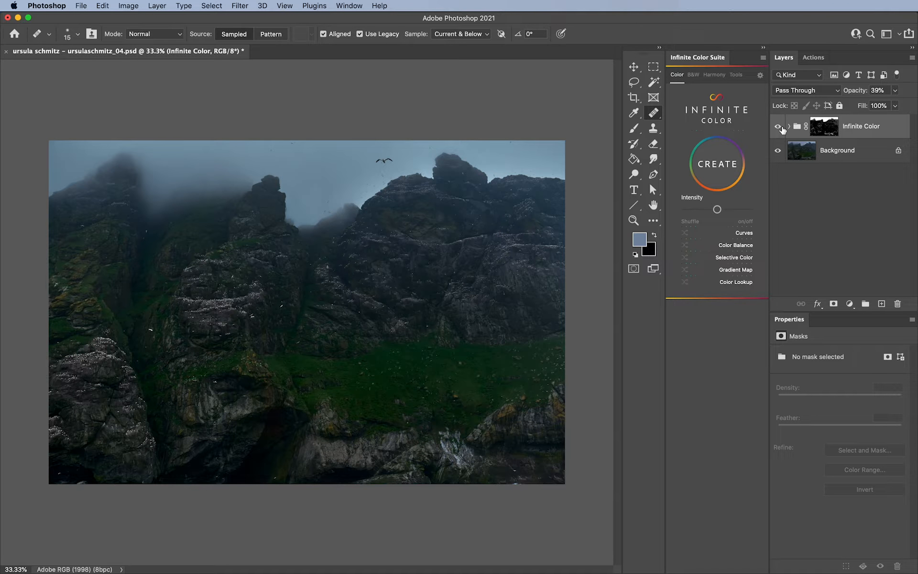
left_click(781, 128)
left_click(781, 128)
- Raise the masked Infinite Color group's opacity to 100%, compare before and after, and leave the group collapsed and hidden
left_click(790, 126)
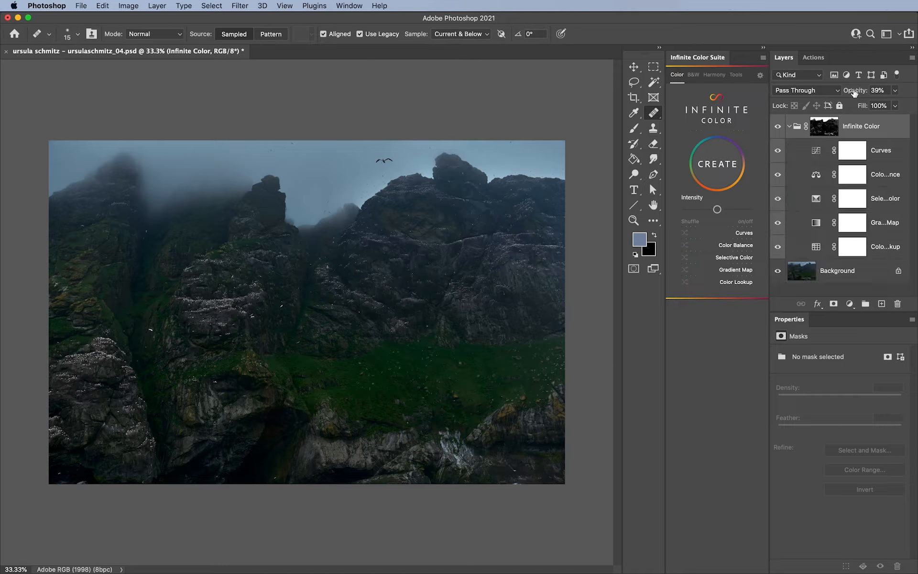
left_click_drag(855, 92, 886, 91)
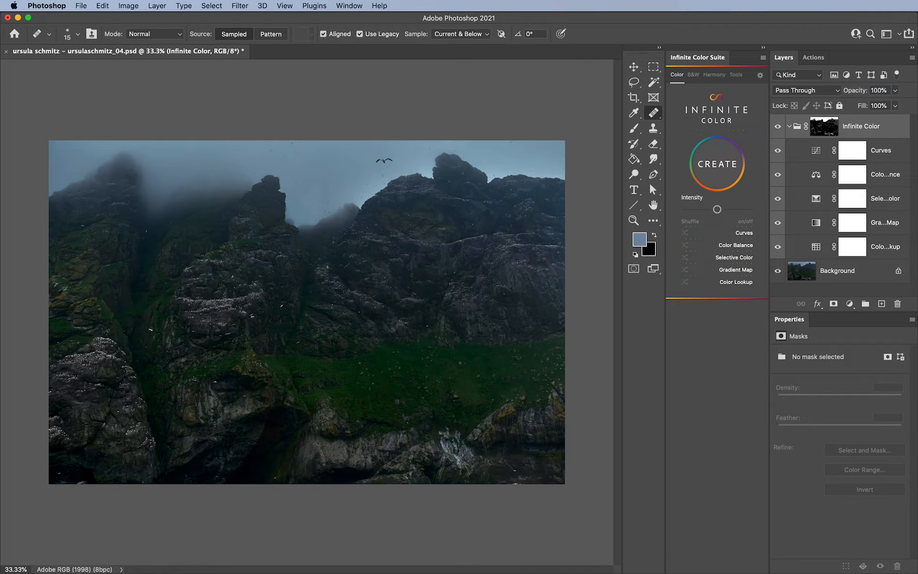
left_click(778, 127)
left_click(778, 129)
left_click(789, 126)
left_click(778, 127)
- Generate a second Infinite Color group with the Background selected, and regenerate its color grade for a different look
left_click(814, 151)
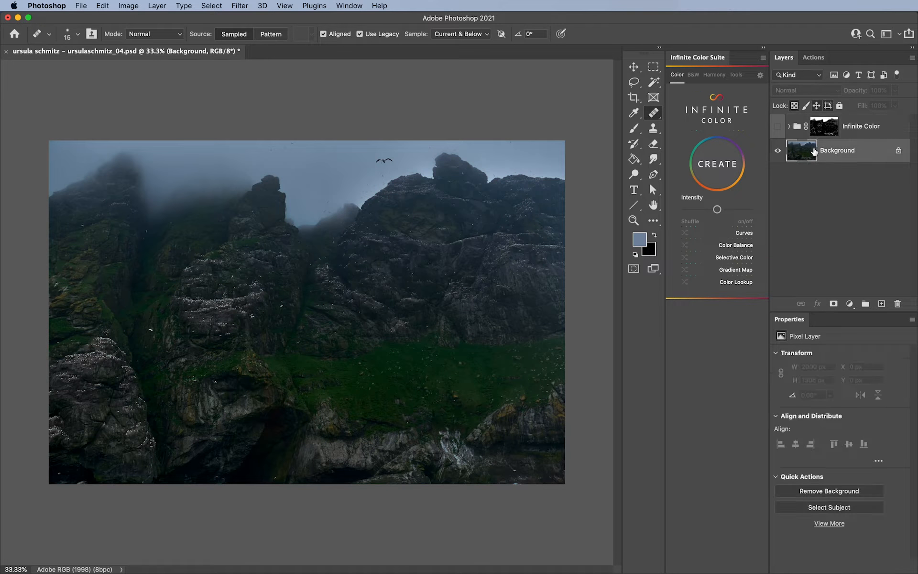
left_click(713, 165)
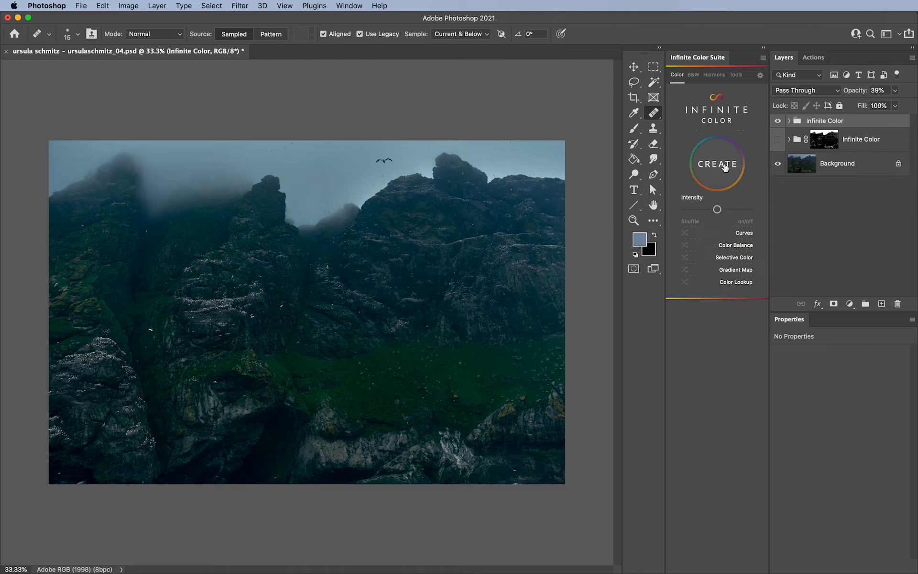
left_click(725, 167)
left_click(725, 166)
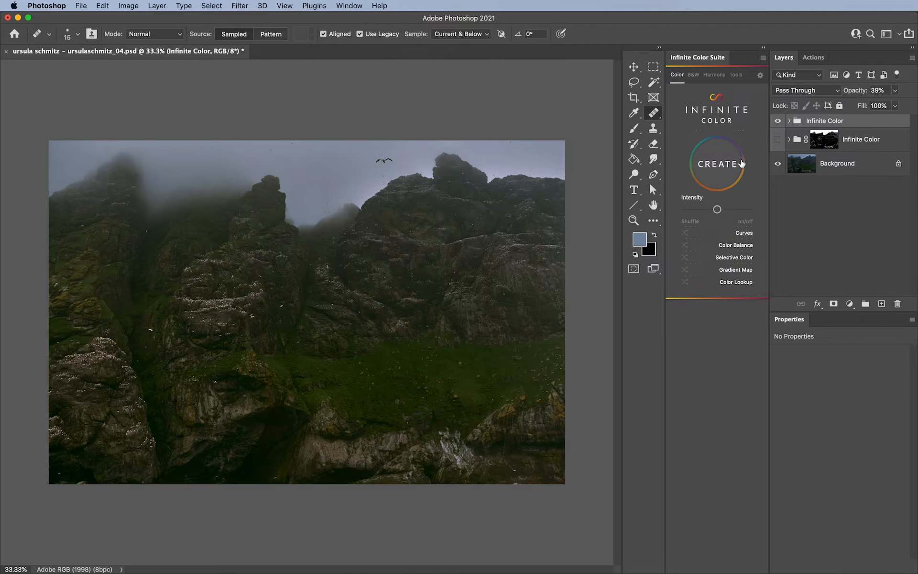
- Select the shadows with Color Range at Fuzziness 31% and Range 52, and mask the second Infinite Color group with that selection
left_click(237, 6)
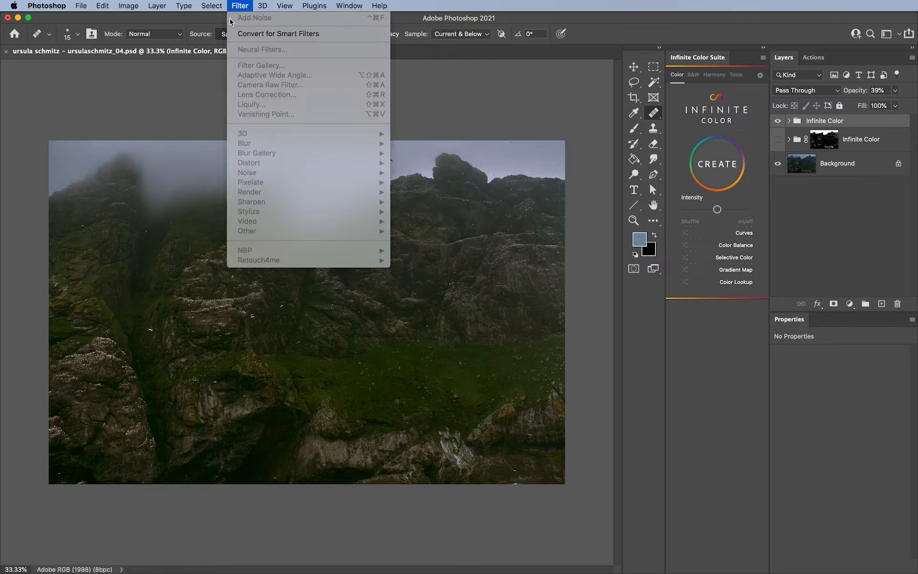
mouse_move(212, 6)
left_click(225, 108)
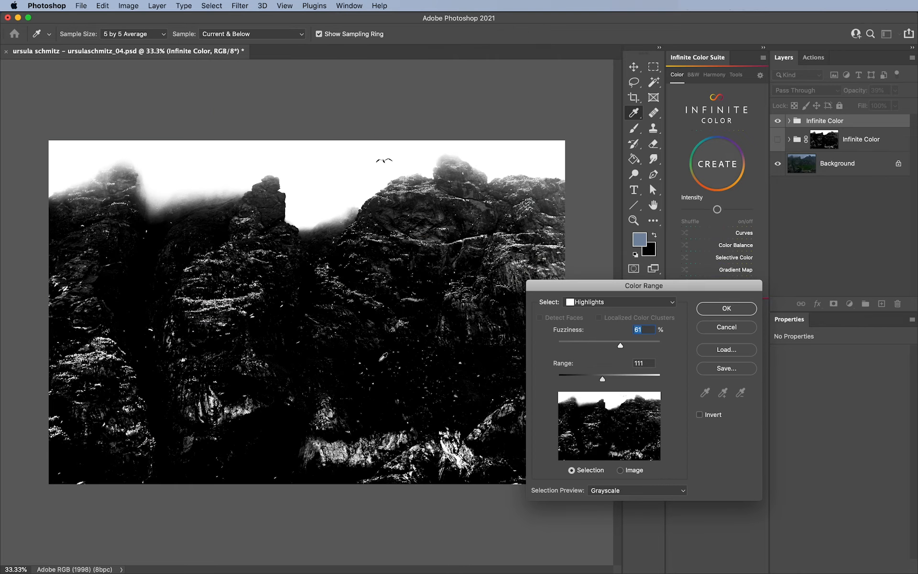
left_click(380, 359)
left_click(629, 303)
left_click(595, 321)
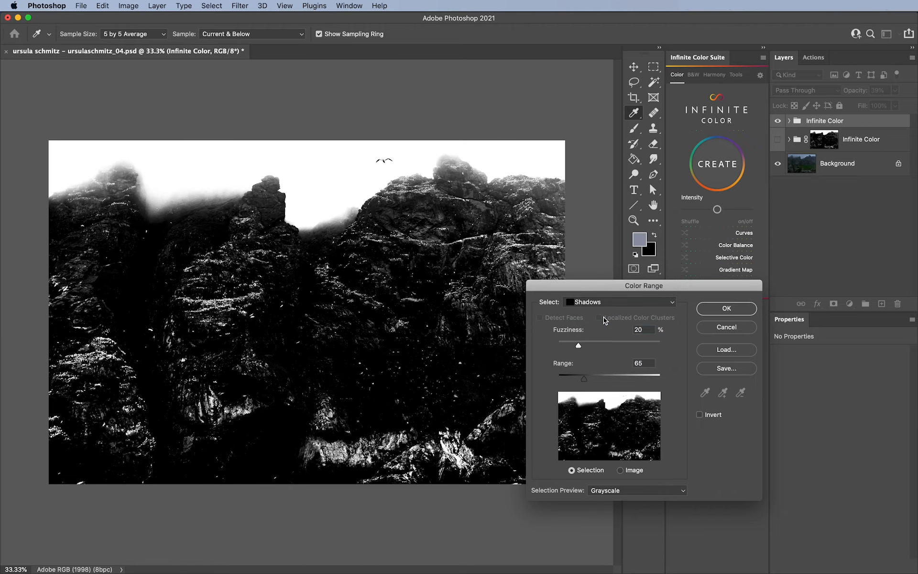
left_click_drag(580, 345, 590, 346)
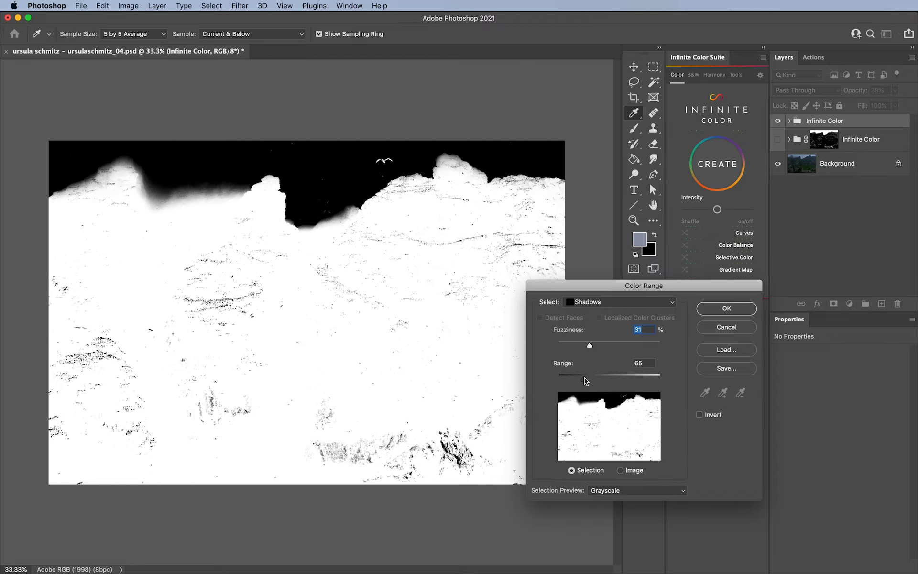
left_click_drag(580, 379, 578, 381)
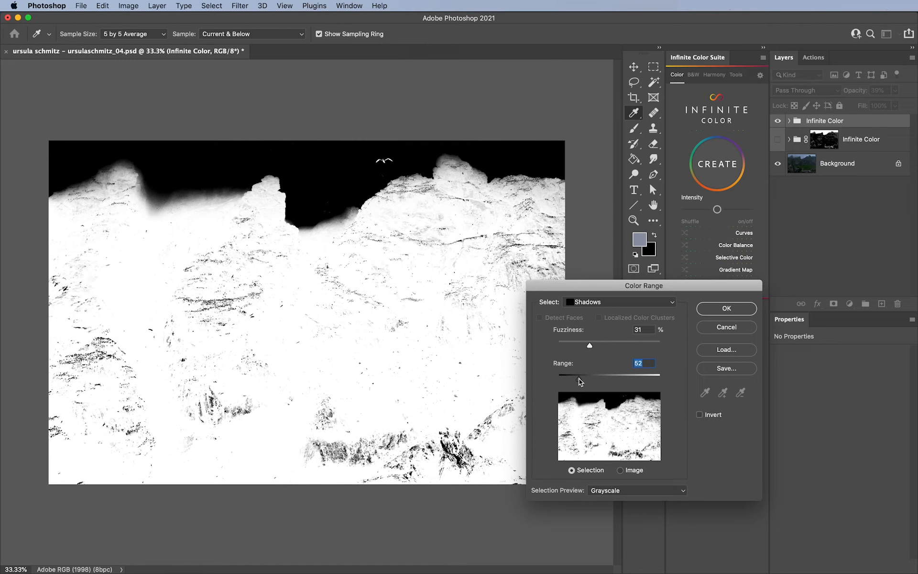
left_click(728, 312)
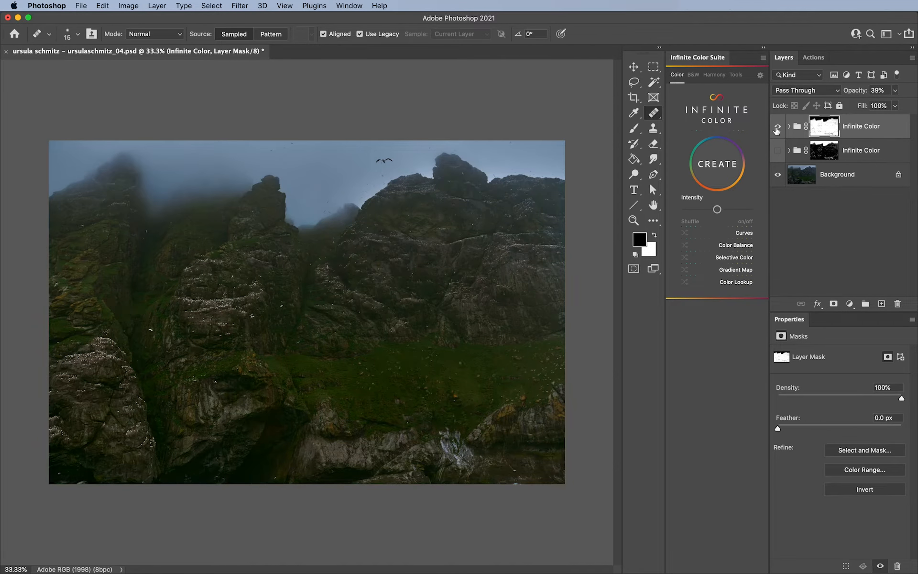
- Preview both masked Infinite Color groups together, hide them, and generate new color grades, raising the Intensity for the last one
left_click(777, 150)
left_click_drag(777, 127, 778, 150)
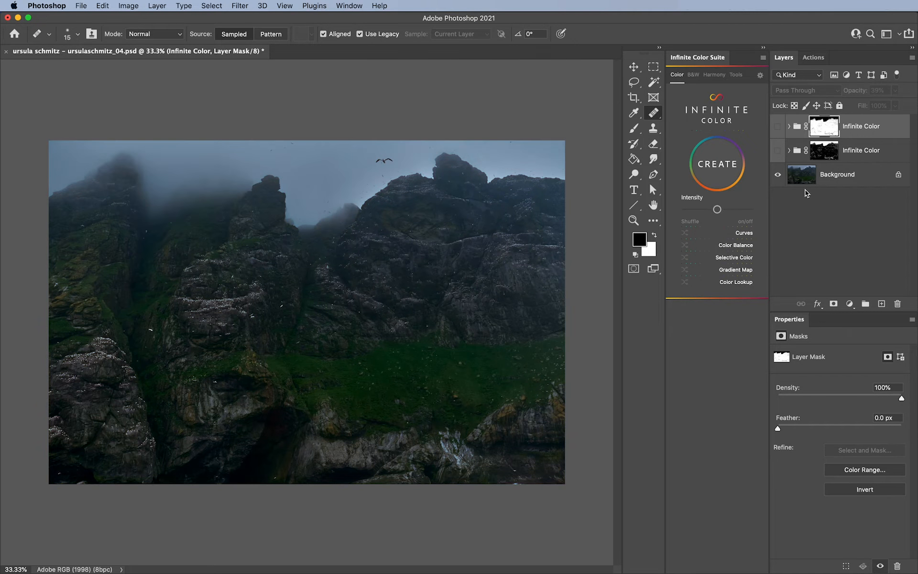
left_click(717, 164)
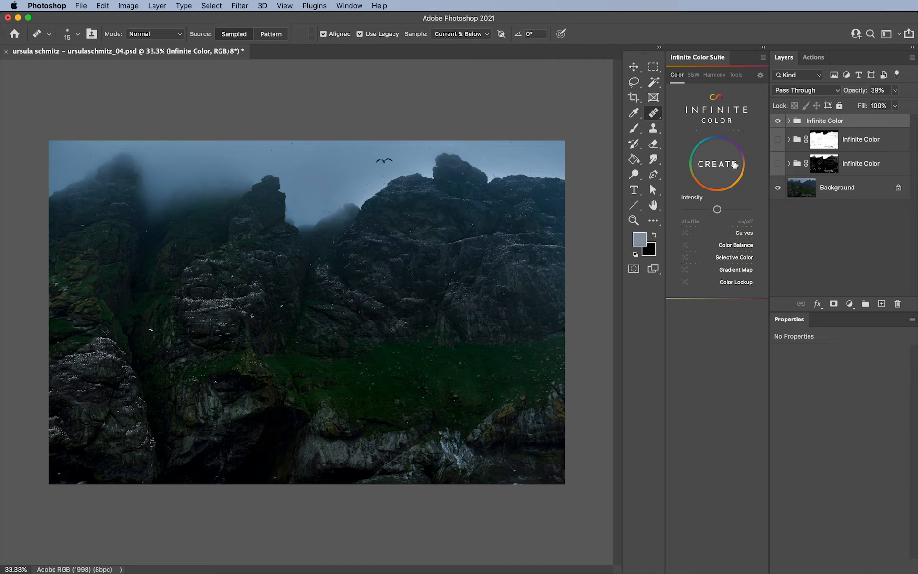
left_click_drag(716, 209, 743, 209)
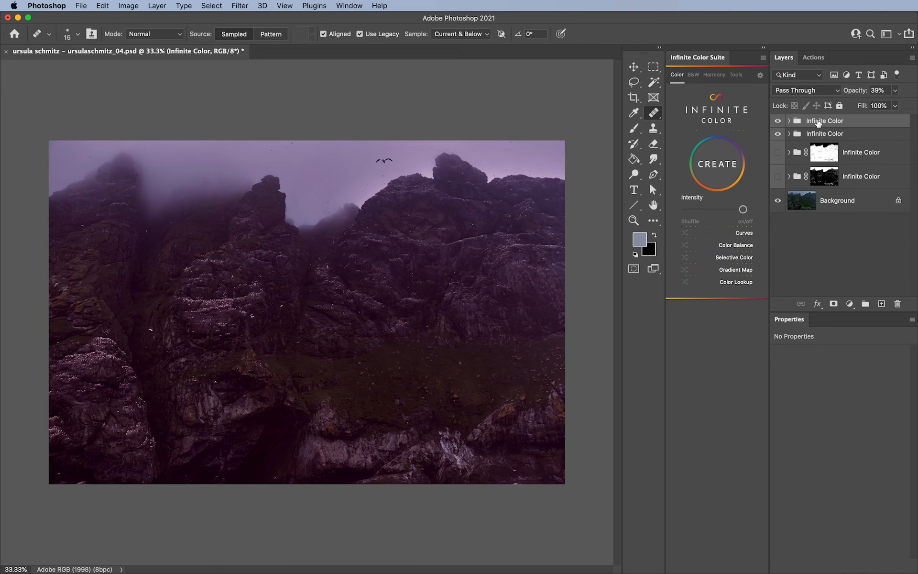
- Hide the newest Infinite Color group and delete the weaker unmasked Infinite Color group beneath it
left_click(777, 121)
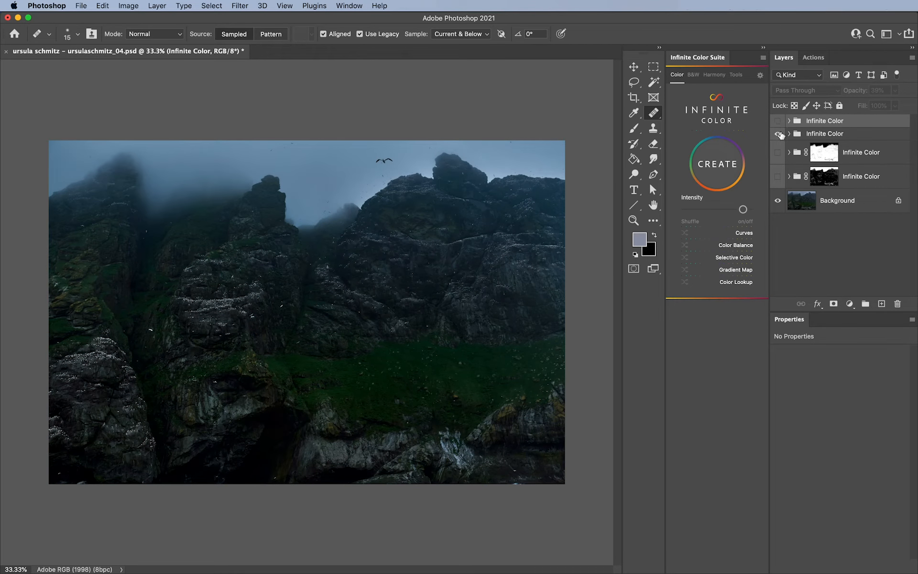
left_click(777, 134)
left_click_drag(819, 134, 897, 304)
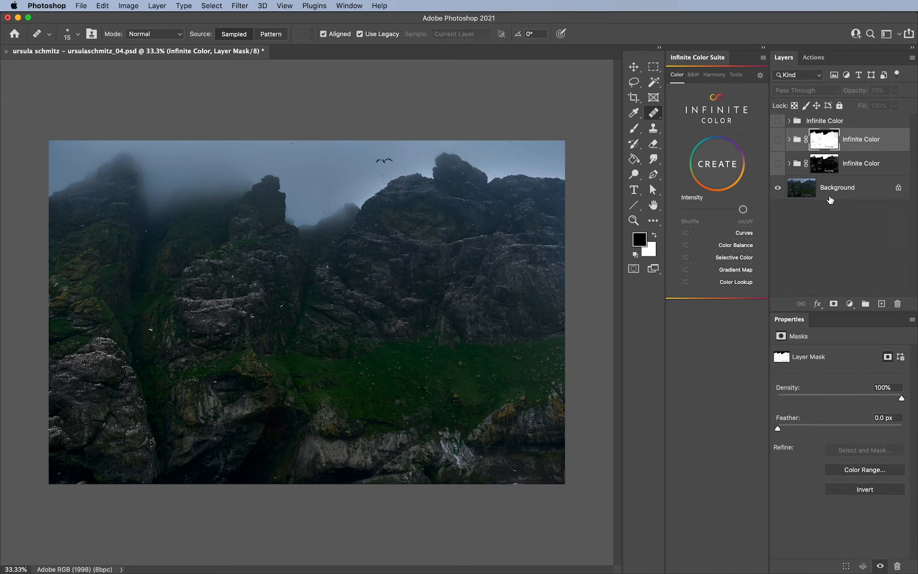
- Select the darkest shadows of the Background layer with Color Range, using Fuzziness 8% and Range 9
left_click(842, 187)
left_click(211, 5)
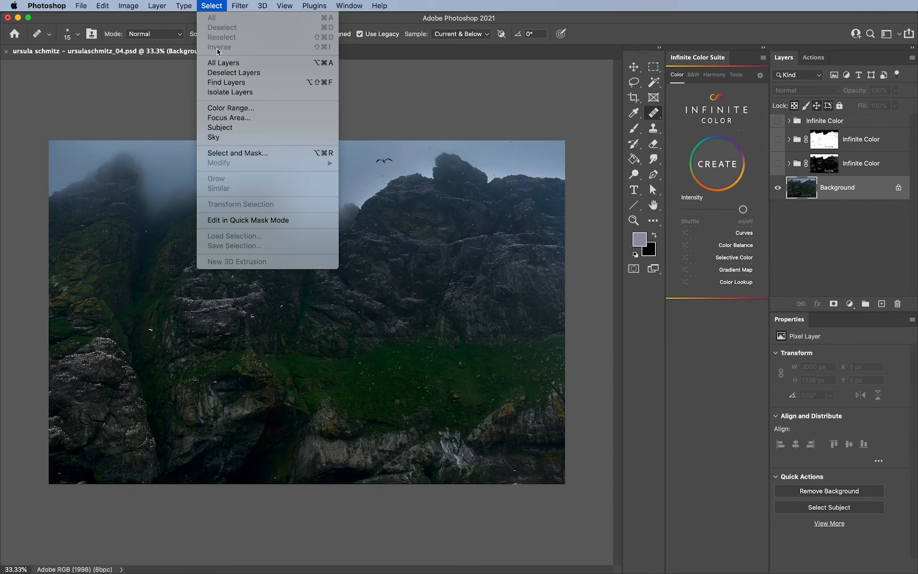
left_click(240, 108)
left_click(608, 302)
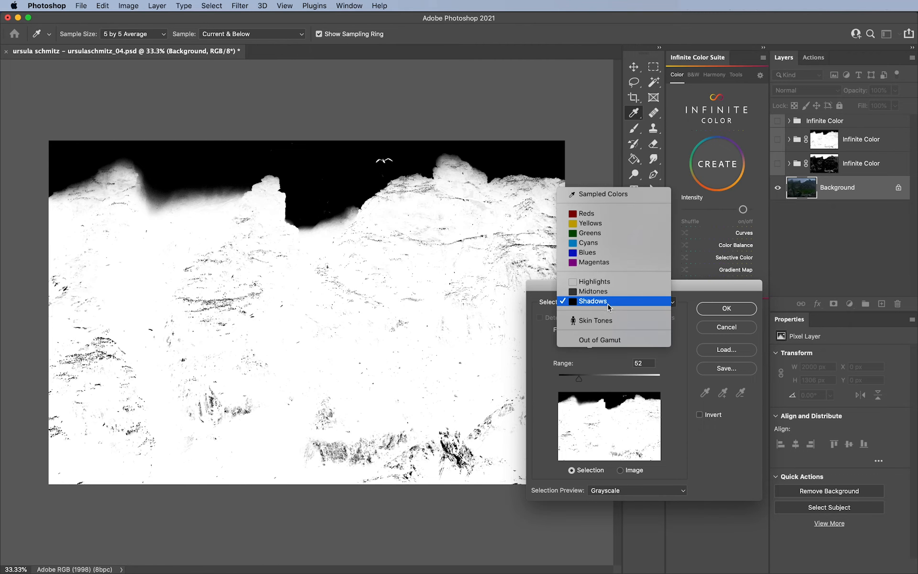
left_click(608, 303)
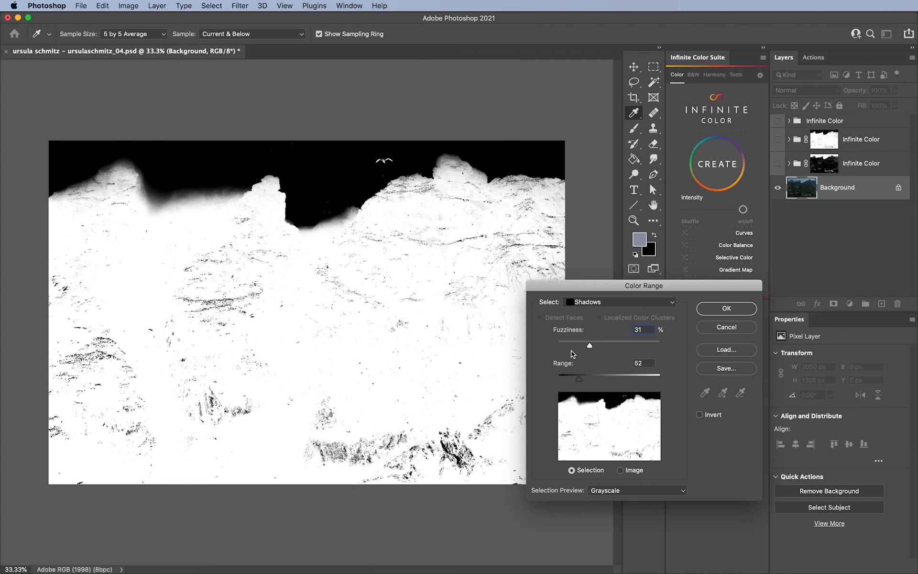
left_click_drag(579, 377, 561, 379)
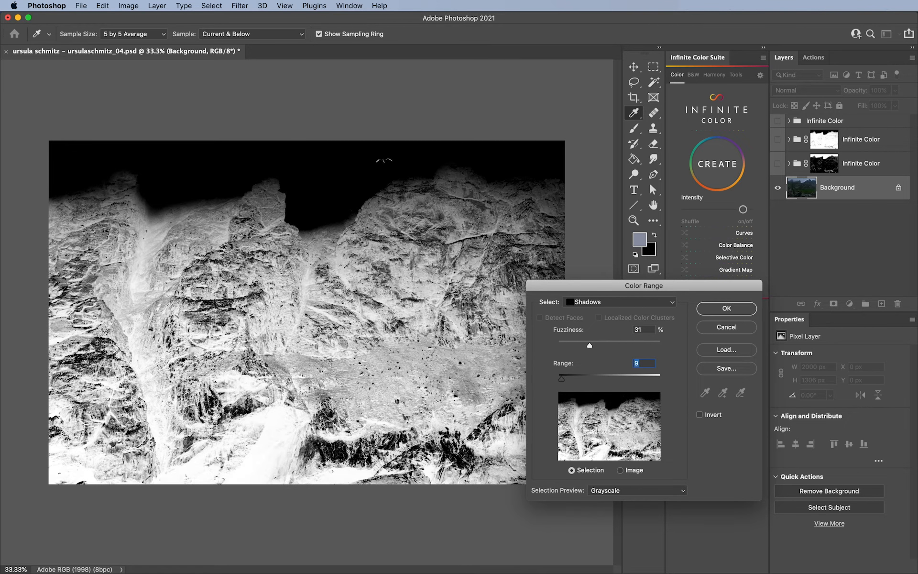
left_click_drag(590, 345, 566, 346)
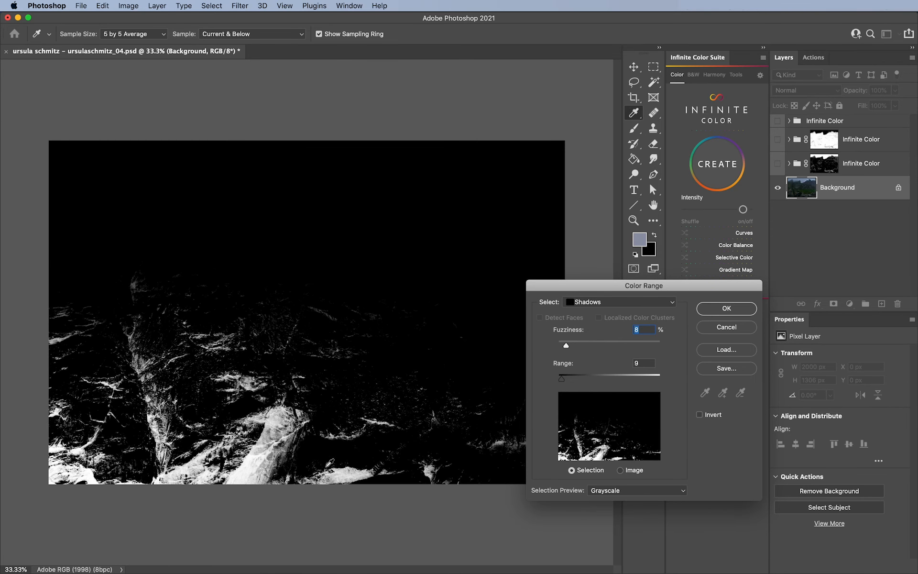
left_click(736, 310)
- Mask the topmost Infinite Color group with the dark-shadow selection and make the group visible
left_click(777, 121)
left_click(820, 121)
left_click(834, 304)
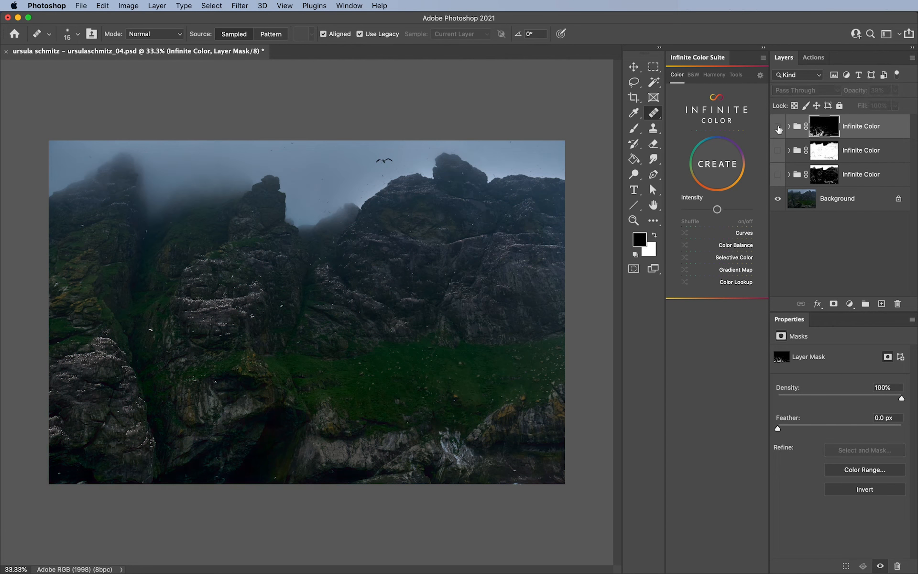
left_click(729, 151)
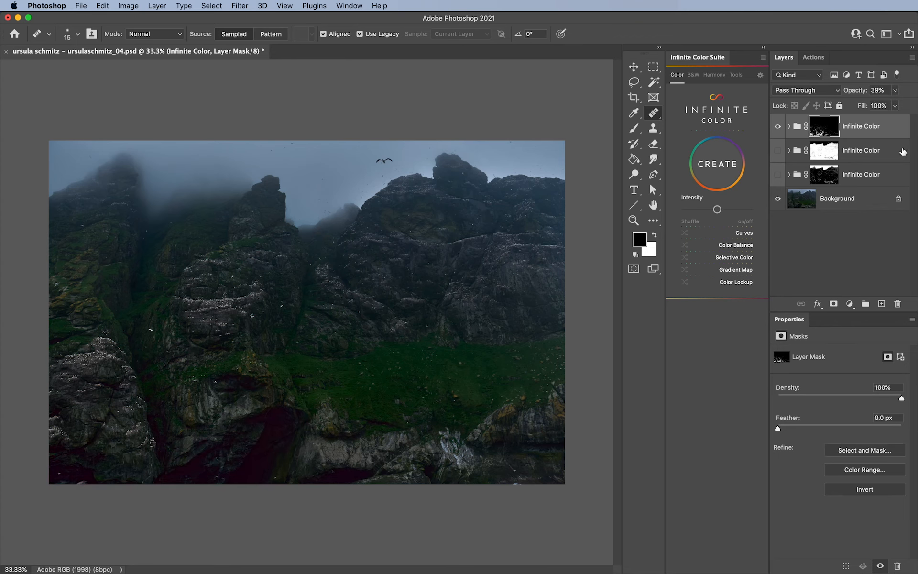